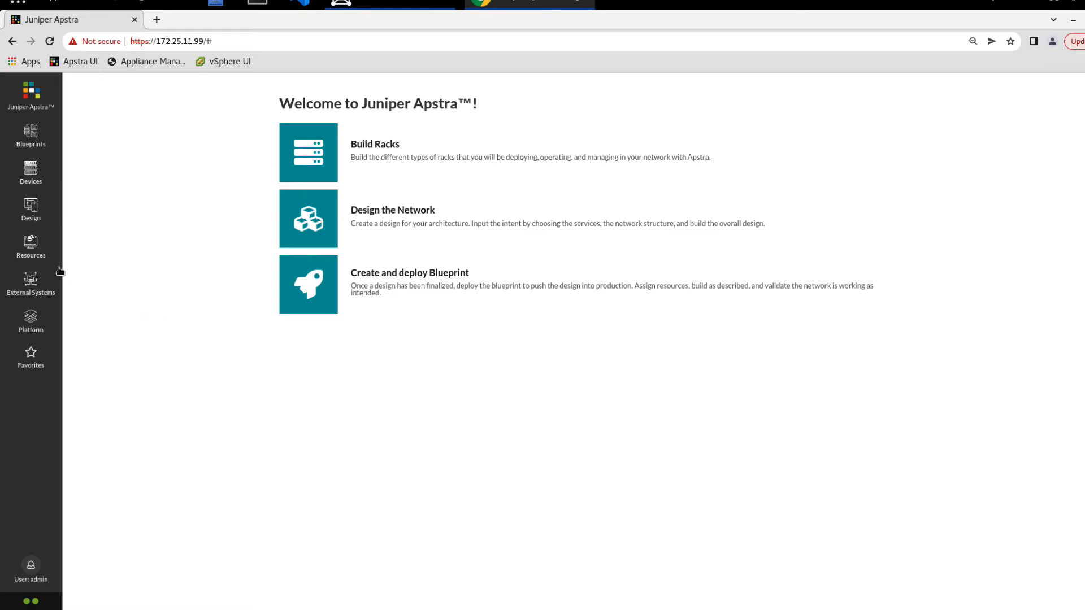
# - Create an ASN pool named IP_Fabric_1 with the range 65001 to 65100 and choose to create another pool
pyautogui.moveTo(38, 250)
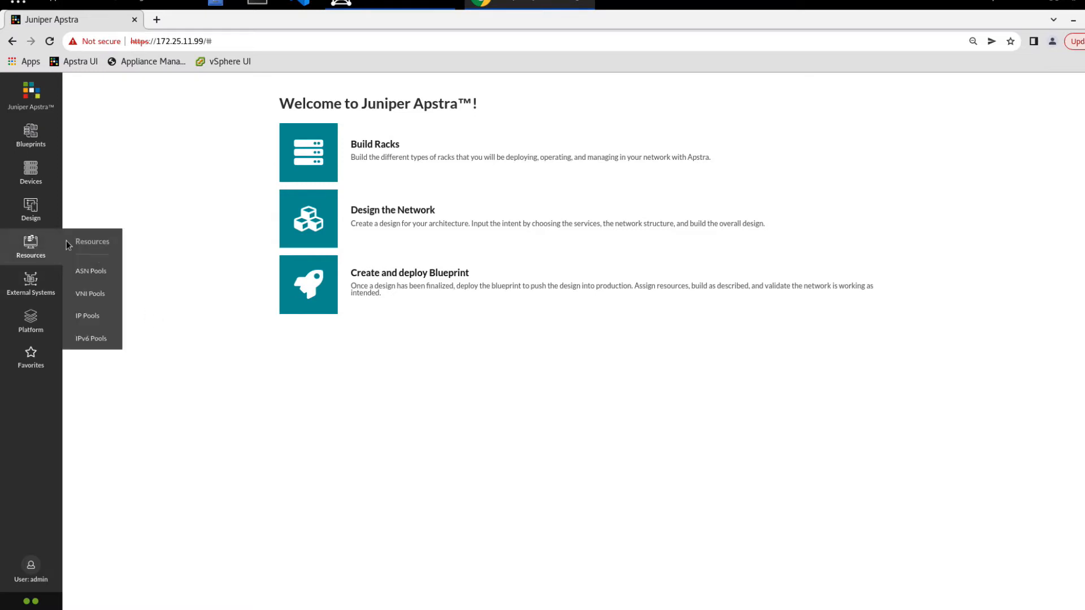
pyautogui.click(88, 274)
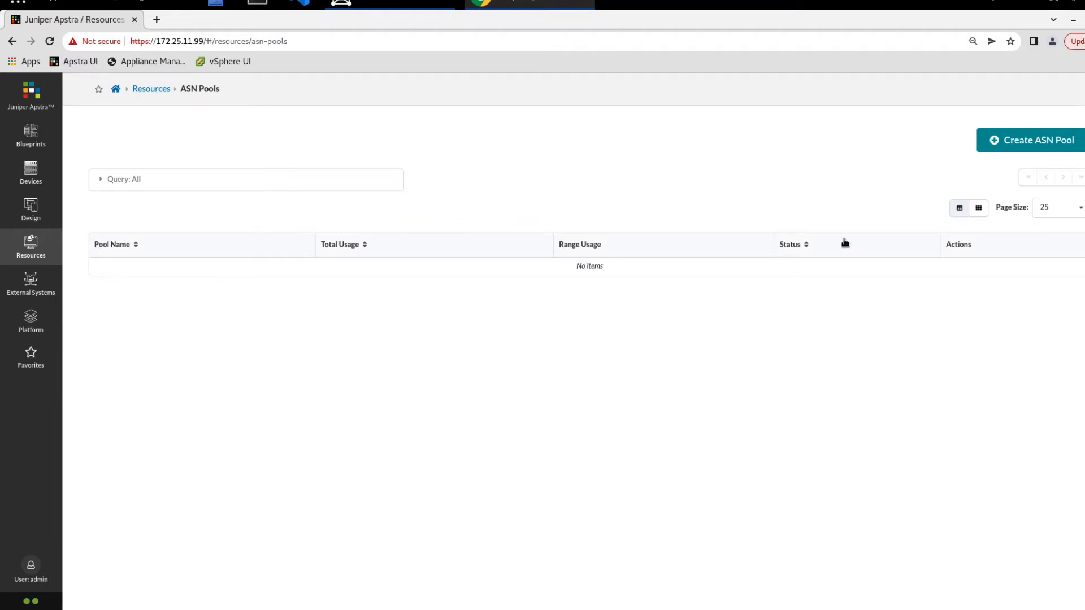
pyautogui.click(1013, 149)
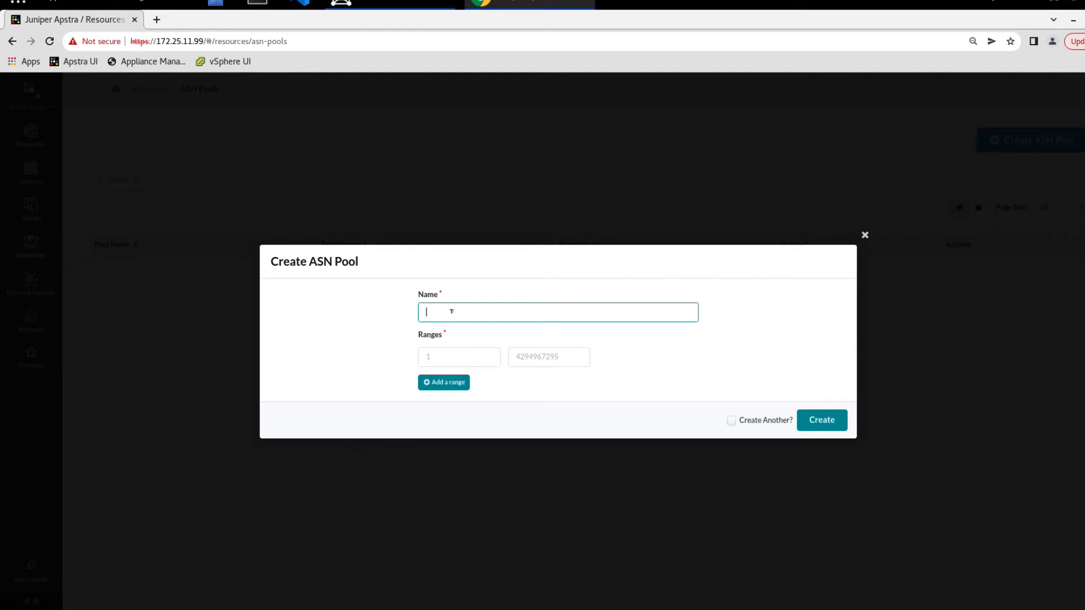
pyautogui.write('IP_Fabric_1')
pyautogui.press('Tab')
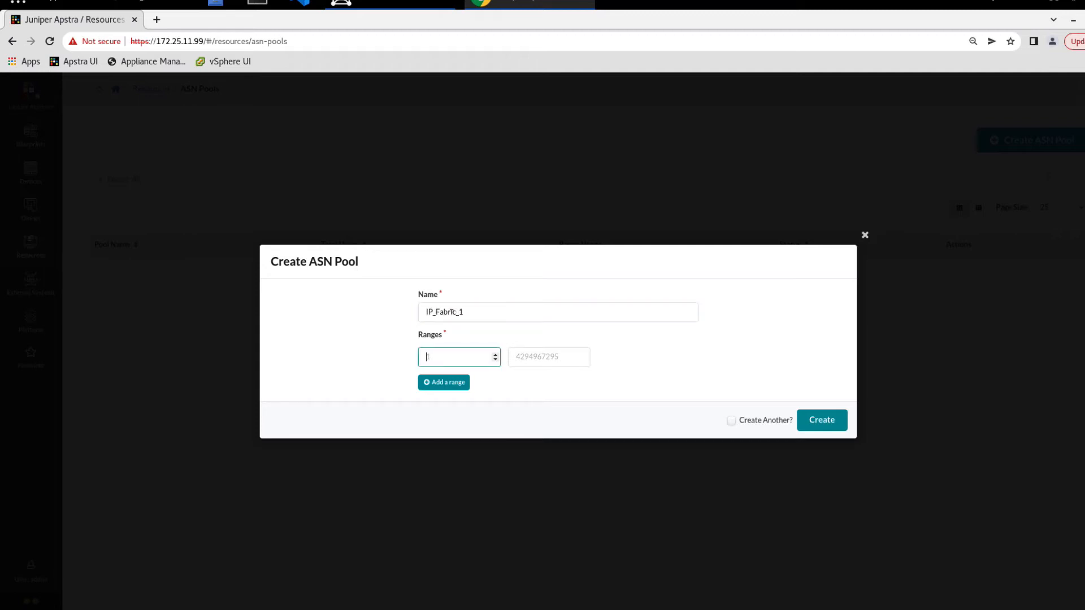
pyautogui.write('65001')
pyautogui.press('Tab')
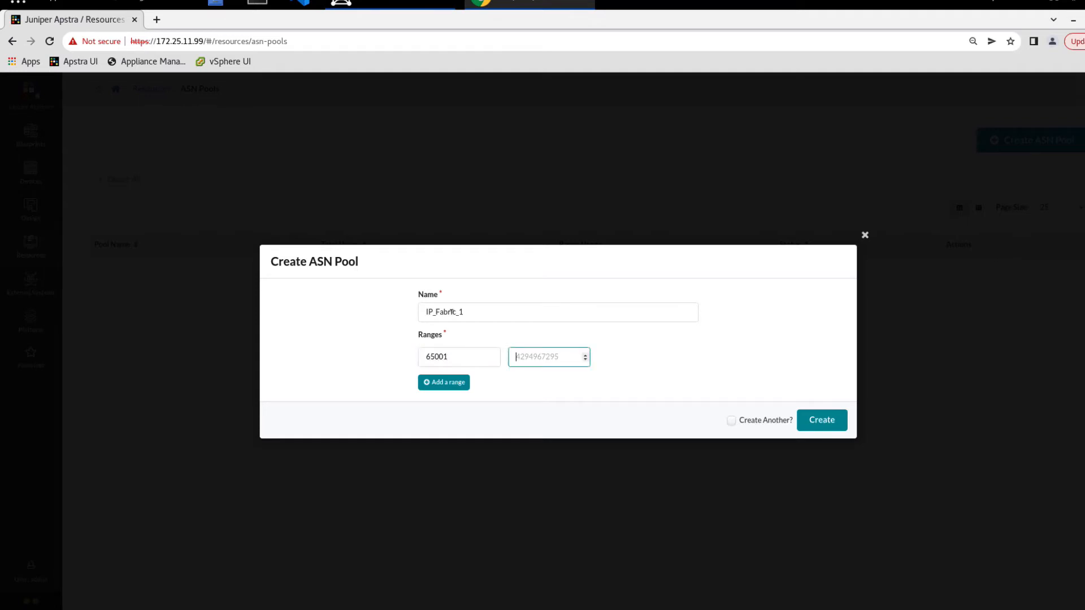
pyautogui.write('65100')
pyautogui.click(730, 423)
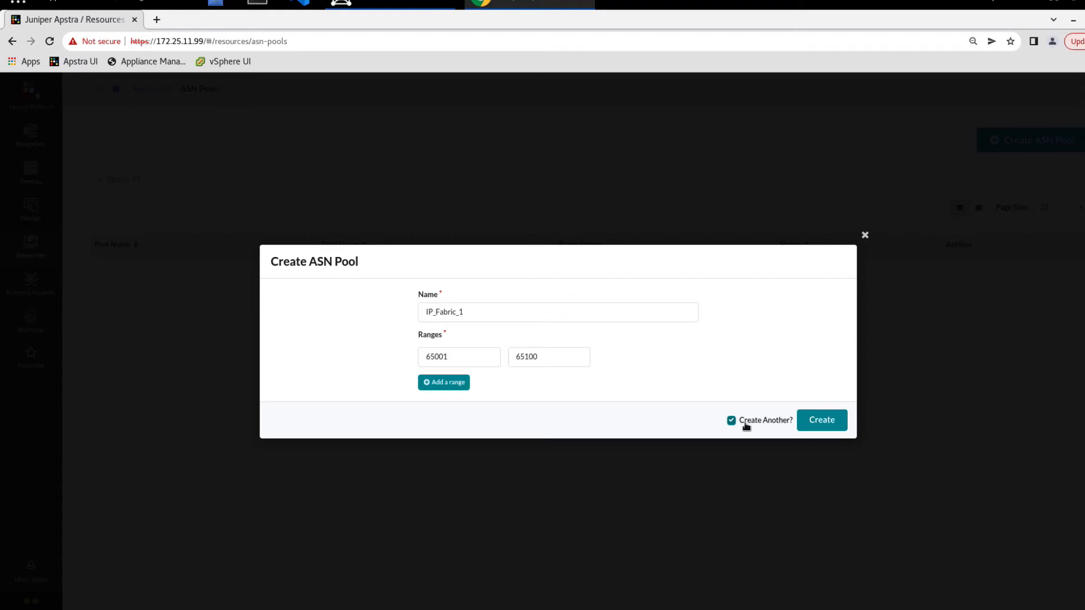
pyautogui.click(814, 424)
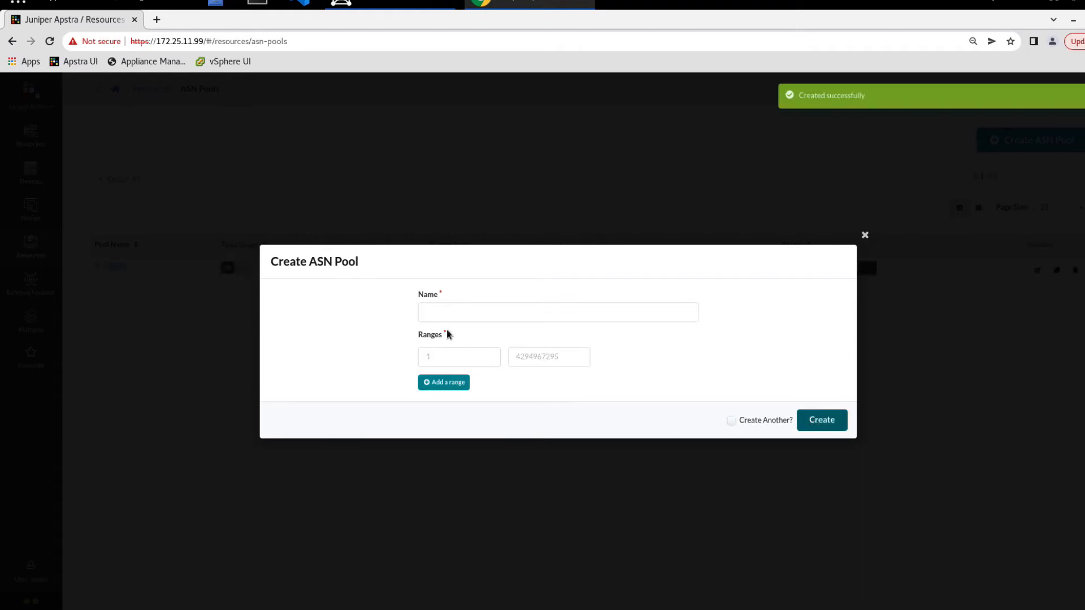
# - Create a second ASN pool named External with the range 65301 to 65302
pyautogui.click(457, 311)
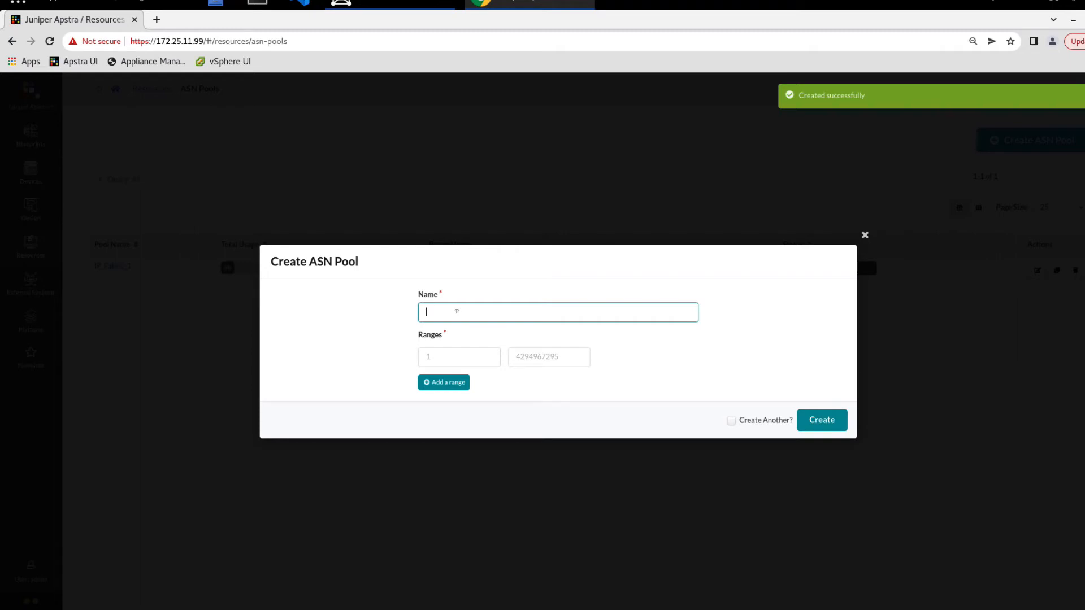
pyautogui.write('External')
pyautogui.press('Tab')
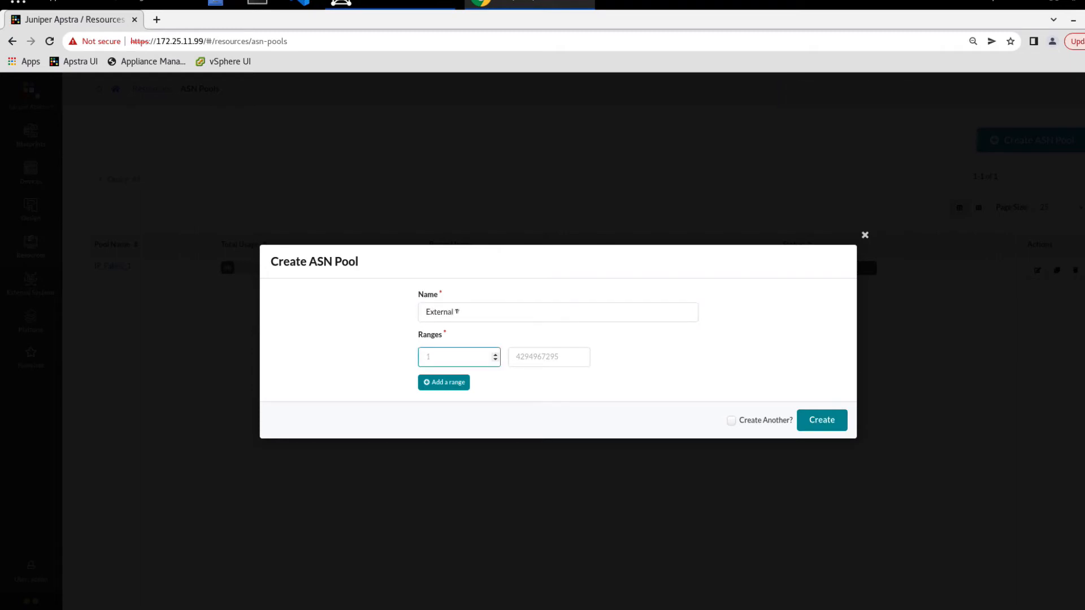
pyautogui.write('65301')
pyautogui.press('Tab')
pyautogui.write('65302')
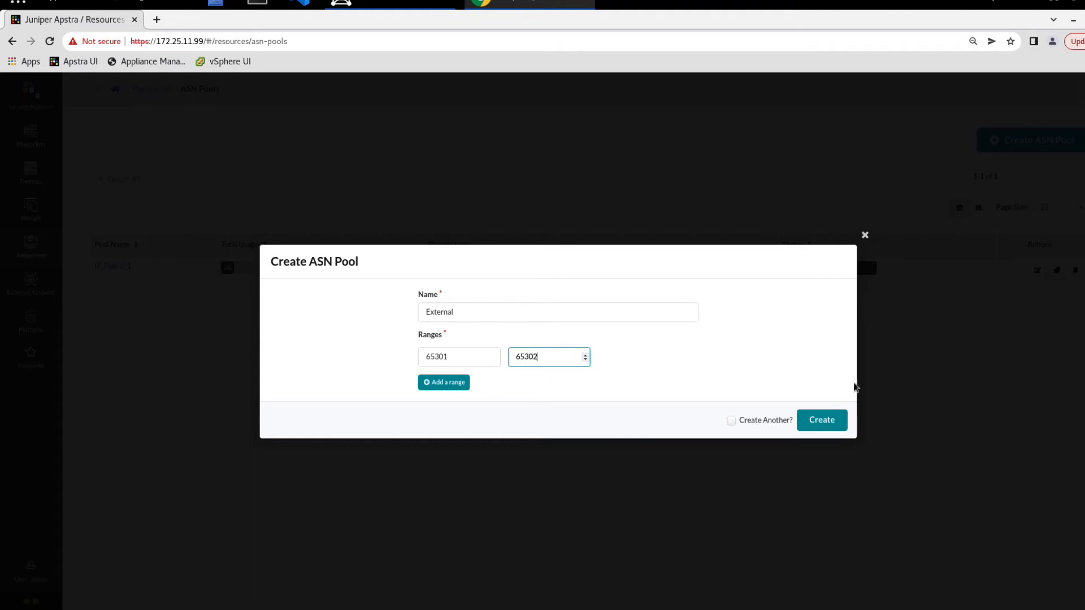
pyautogui.click(822, 420)
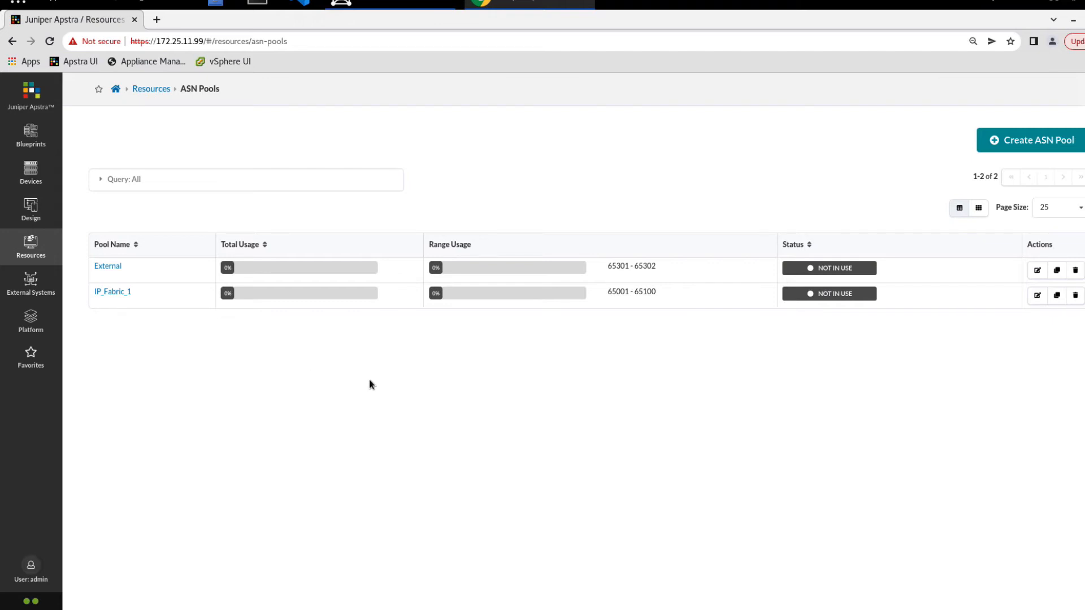
# - Start a clone of the IP_Fabric_1 ASN pool and name it IP_Fabric_2
pyautogui.click(1056, 294)
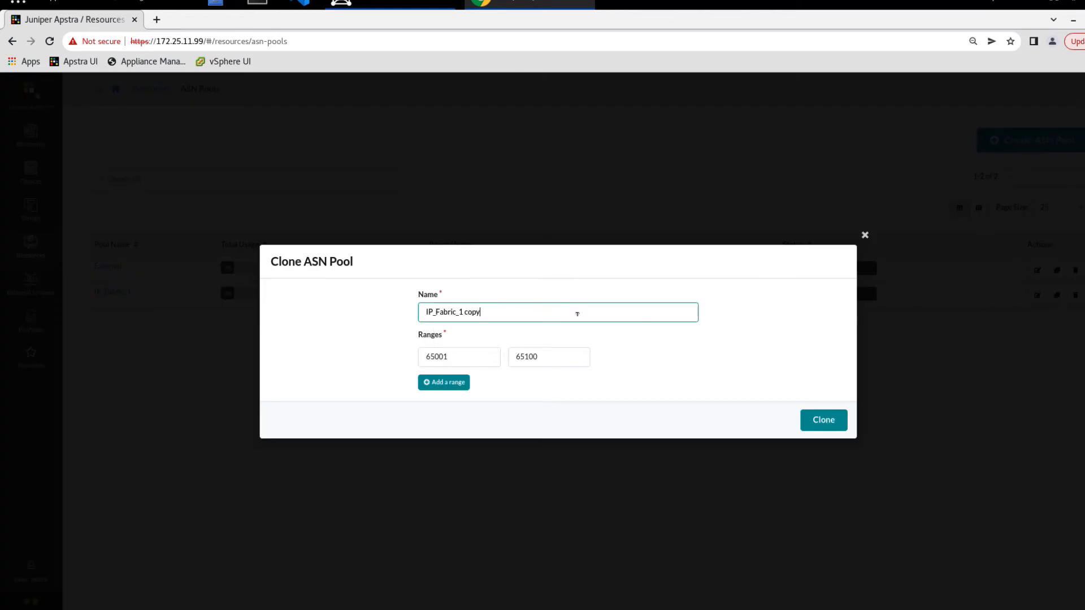
pyautogui.doubleClick(475, 311)
pyautogui.write('==')
pyautogui.press('BackSpace')
pyautogui.press('BackSpace')
pyautogui.press('BackSpace')
pyautogui.press('BackSpace')
pyautogui.write('2')
# - Set the clone's ASN range to 65101 through 65200 and finish cloning the pool
pyautogui.click(439, 356)
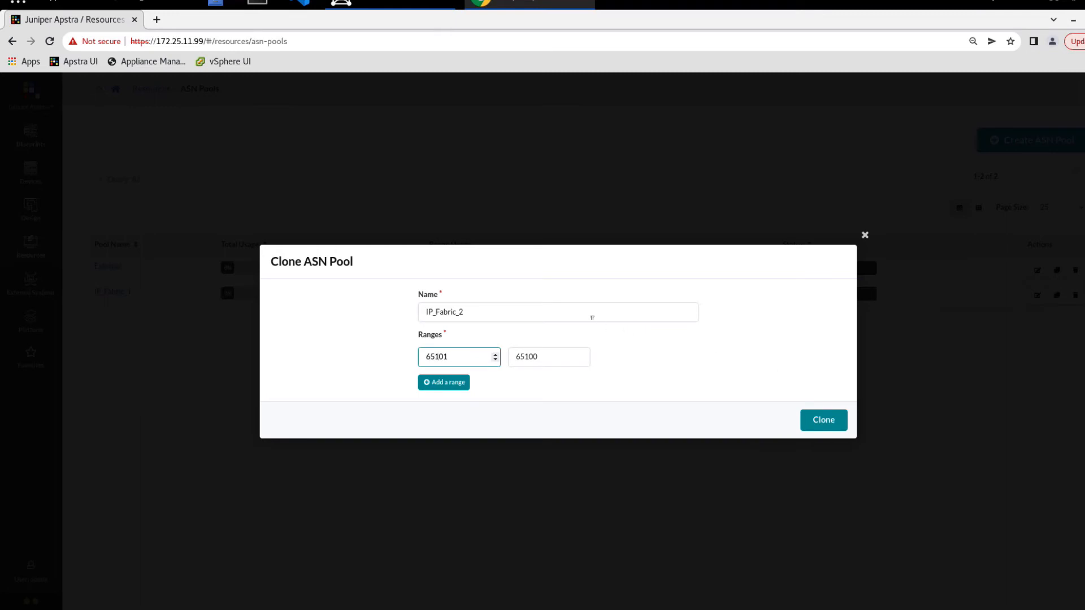
pyautogui.click(546, 355)
pyautogui.press('BackSpace')
pyautogui.press('BackSpace')
pyautogui.press('BackSpace')
pyautogui.write('200')
pyautogui.click(814, 420)
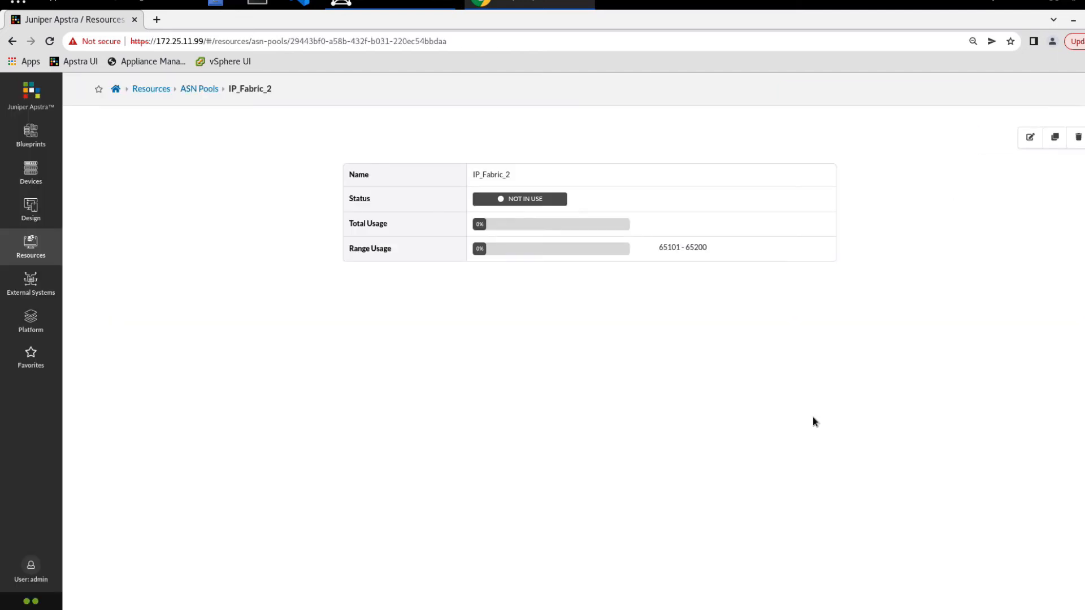
# - Examine the name, total usage and range usage of the cloned IP_Fabric_2 pool
pyautogui.doubleClick(503, 172)
pyautogui.moveTo(525, 228)
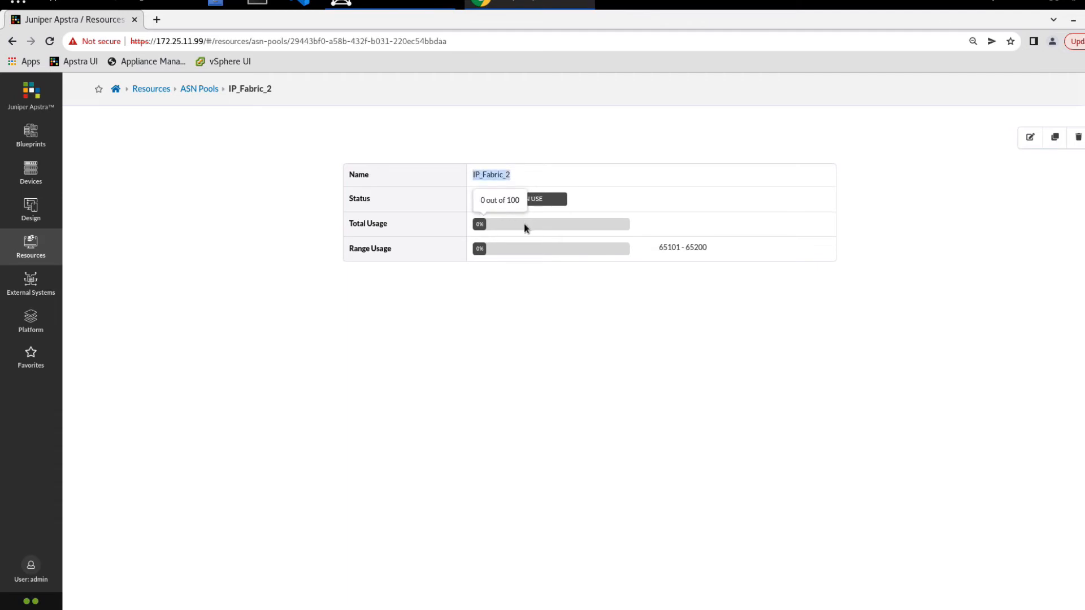
pyautogui.moveTo(520, 249)
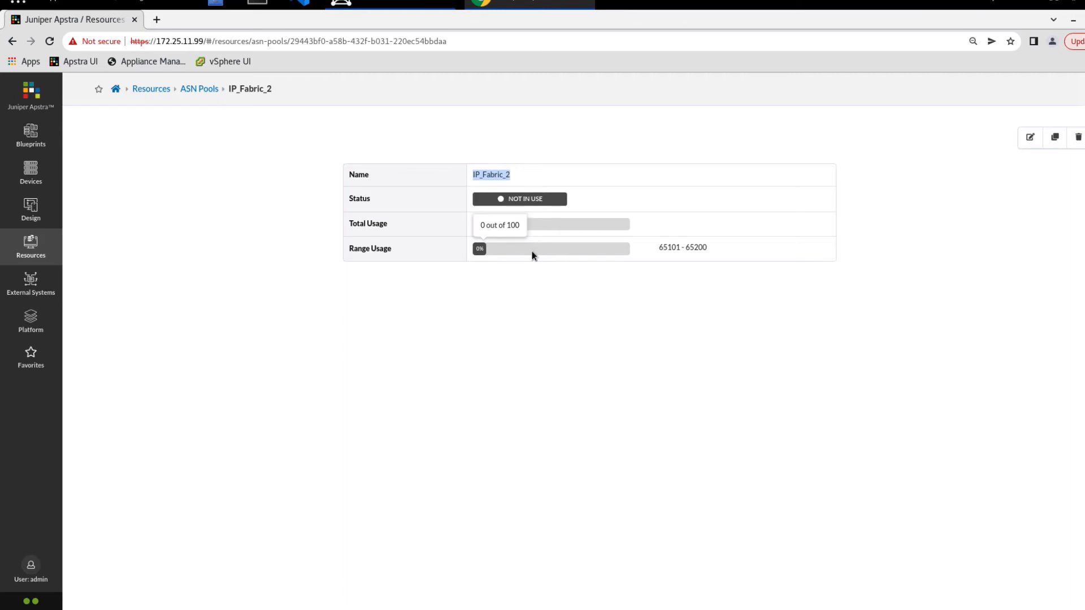
pyautogui.click(706, 296)
pyautogui.moveTo(708, 247)
pyautogui.mouseDown()
pyautogui.moveTo(658, 247)
pyautogui.moveTo(715, 246)
pyautogui.mouseUp()
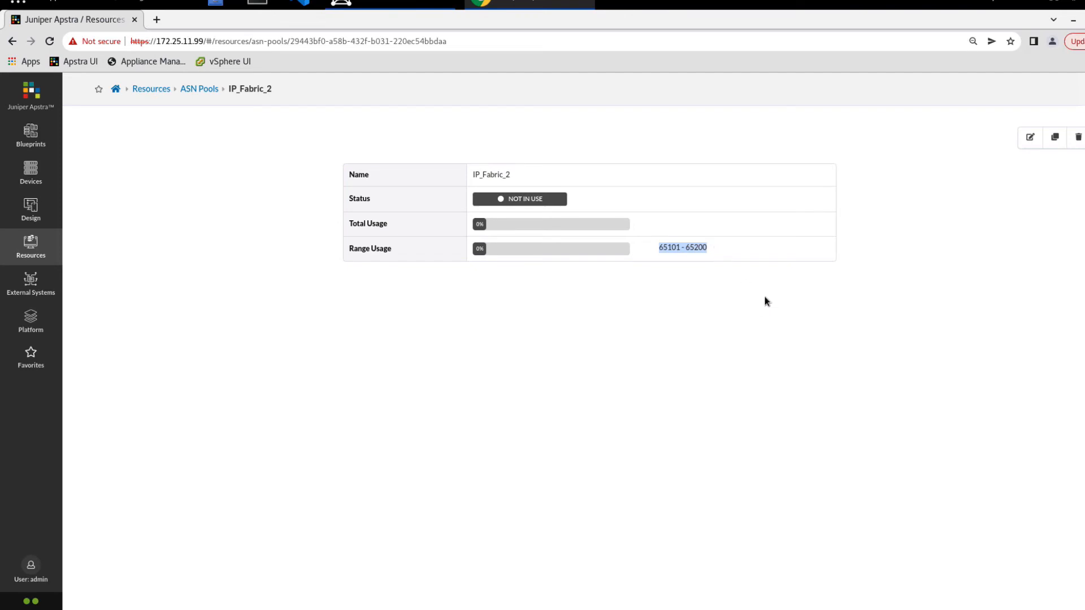
# - Edit the IP_Fabric_2 pool to add a second ASN range from 65400 to 65401
pyautogui.click(1030, 139)
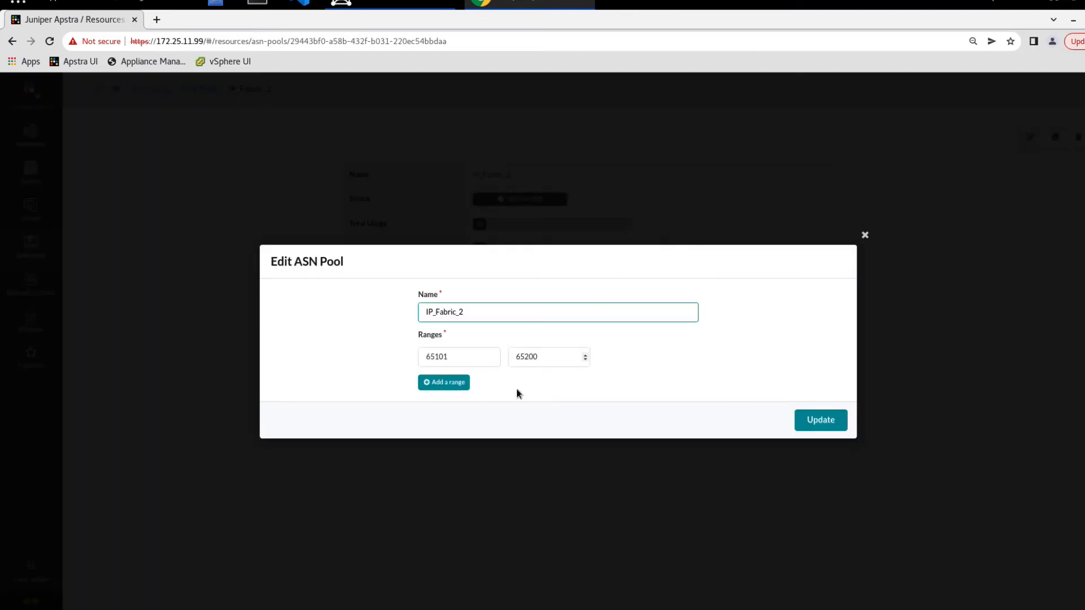
pyautogui.click(456, 384)
pyautogui.click(450, 372)
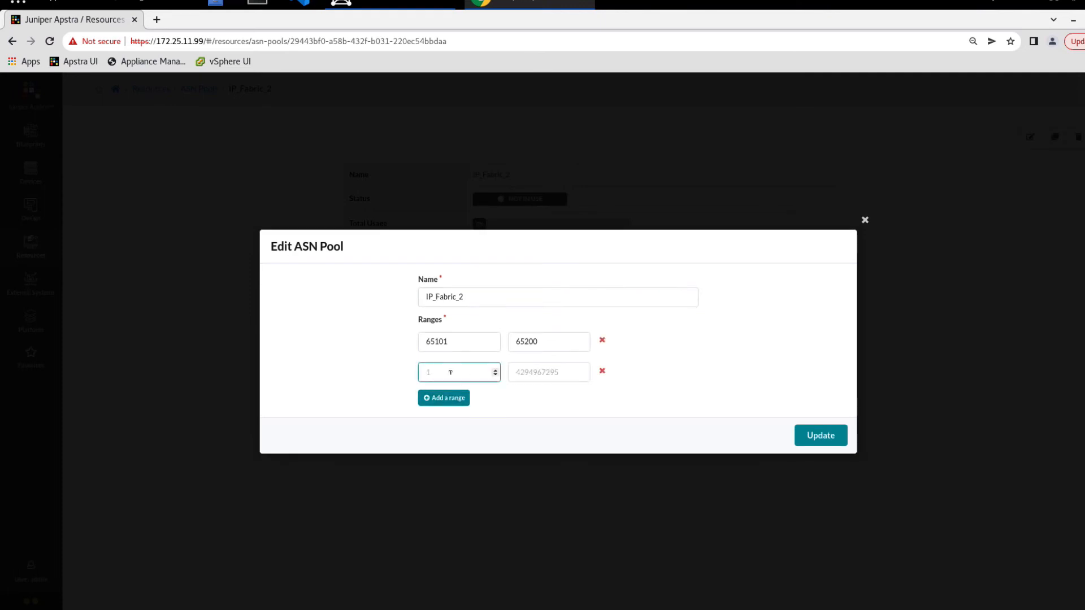
pyautogui.write('65400')
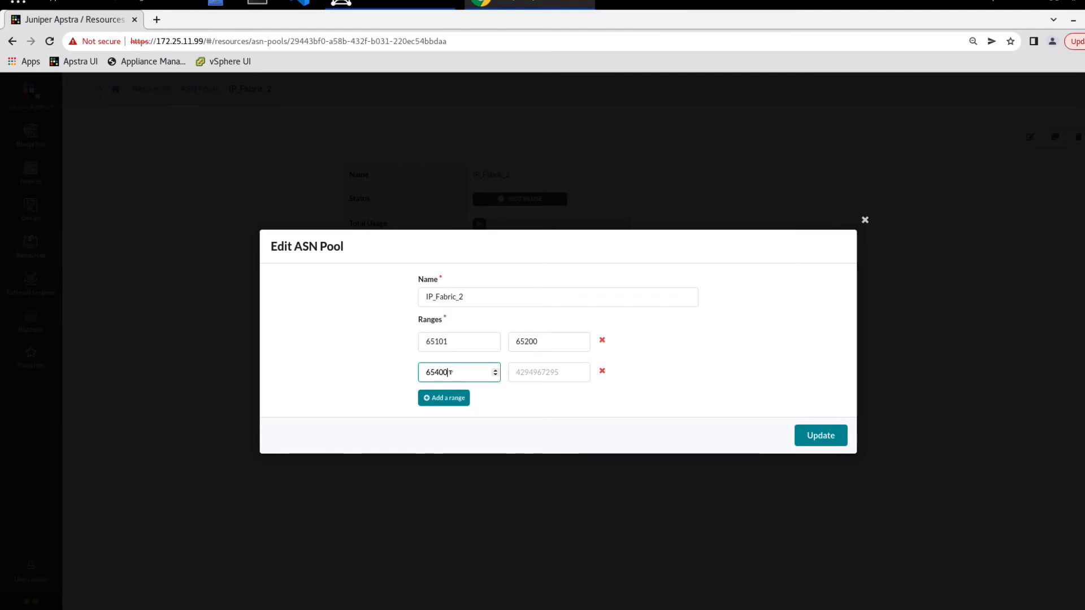
pyautogui.press('Tab')
pyautogui.write('65401')
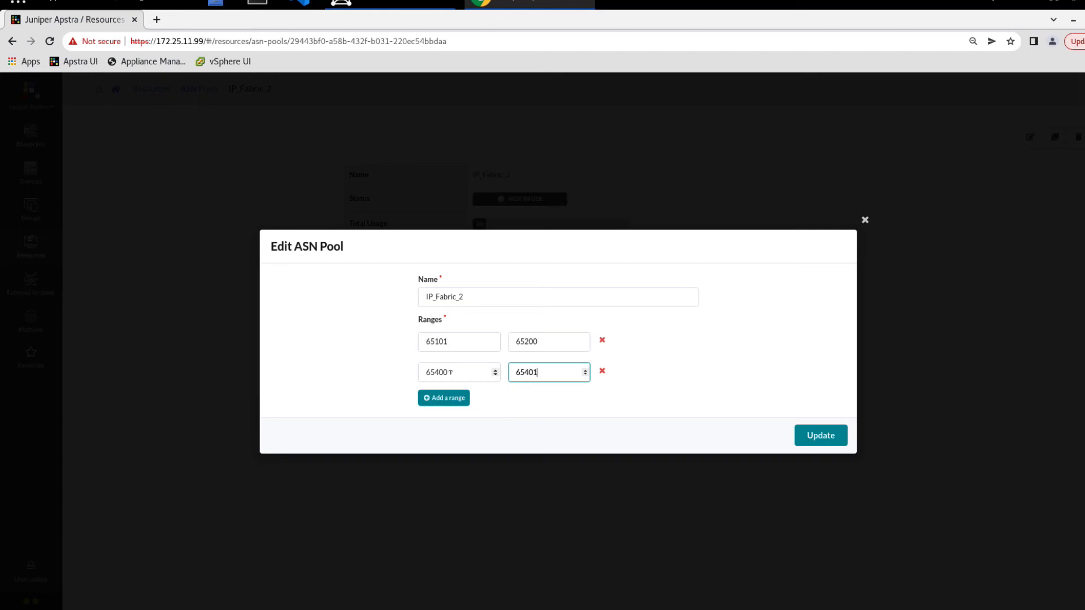
pyautogui.click(820, 435)
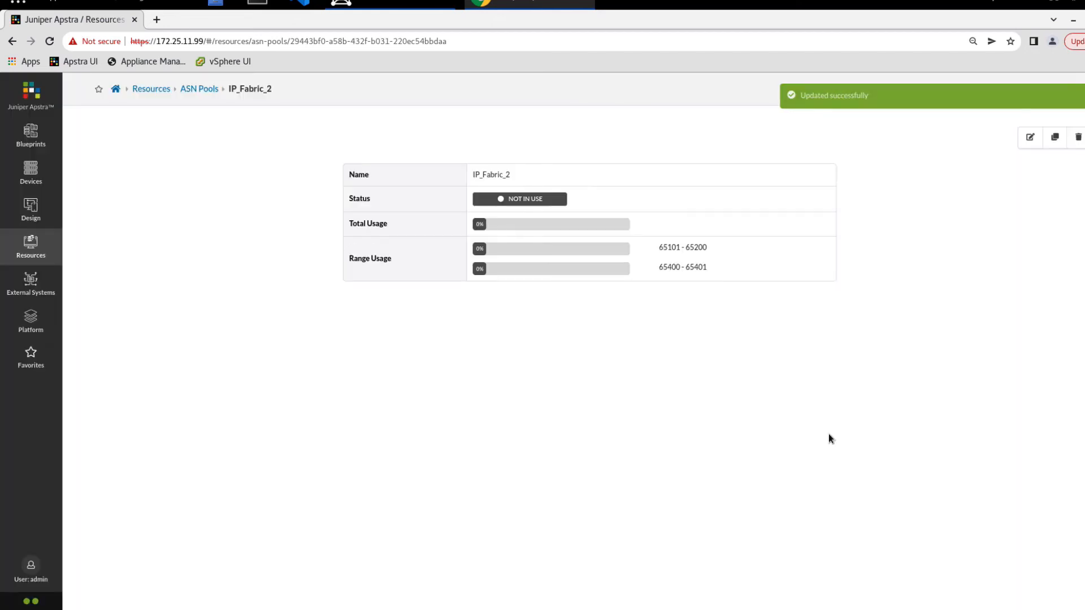
# - Check the usage of the updated IP_Fabric_2 pool, and return to the ASN pool list to inspect the External pool's usage and range
pyautogui.moveTo(561, 228)
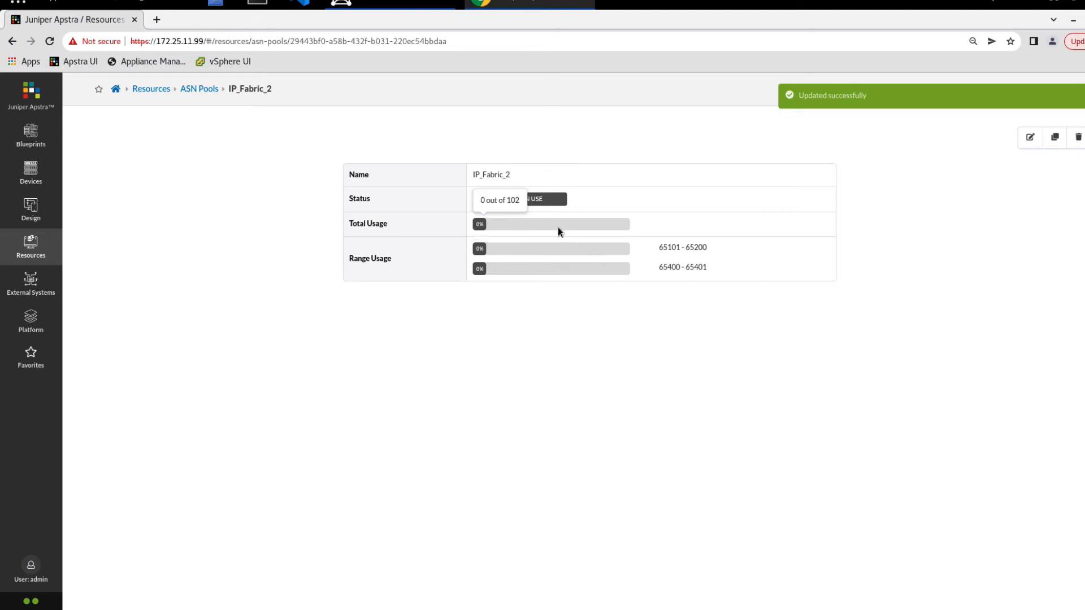
pyautogui.moveTo(564, 272)
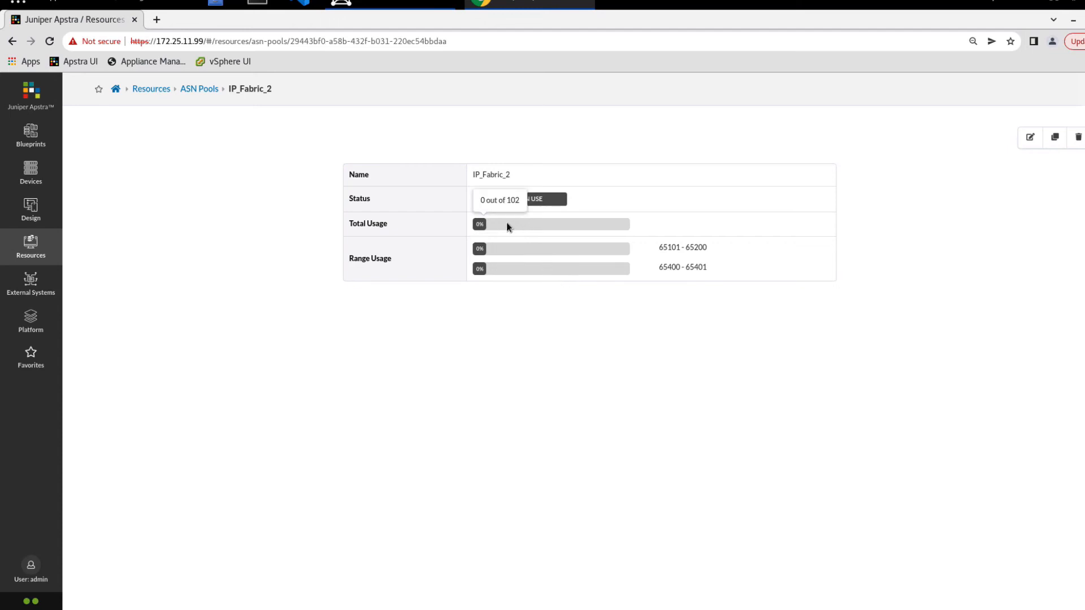
pyautogui.click(202, 90)
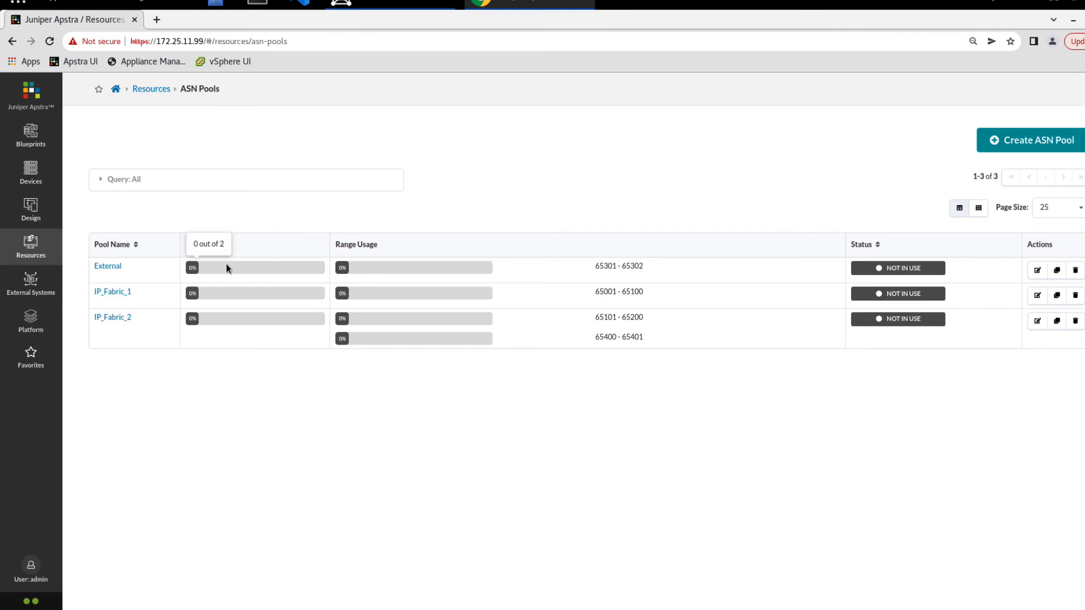
pyautogui.moveTo(410, 267)
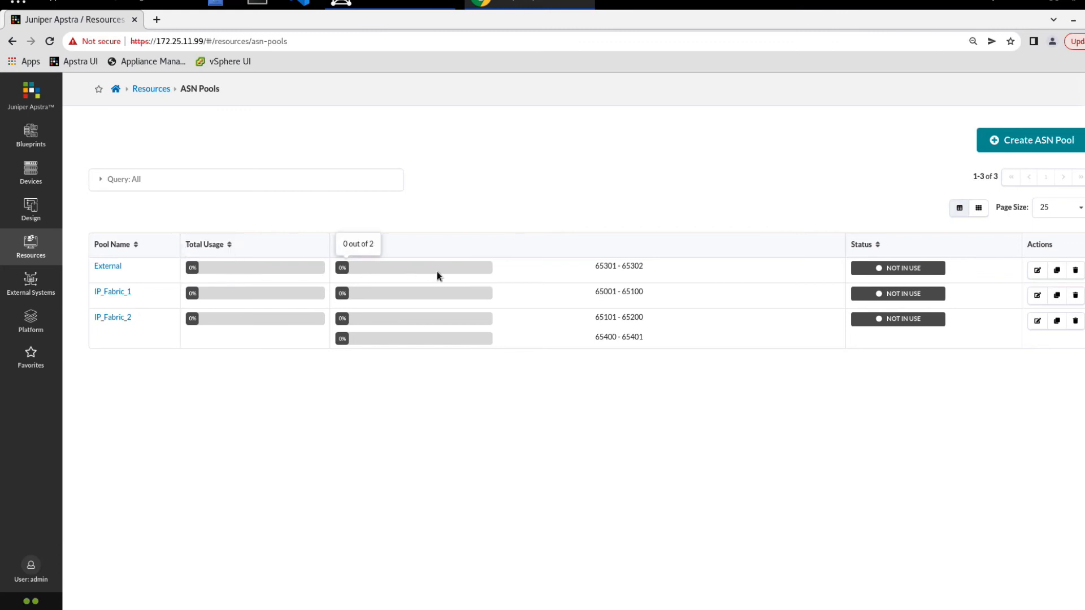
pyautogui.moveTo(609, 264); pyautogui.dragTo(594, 269)
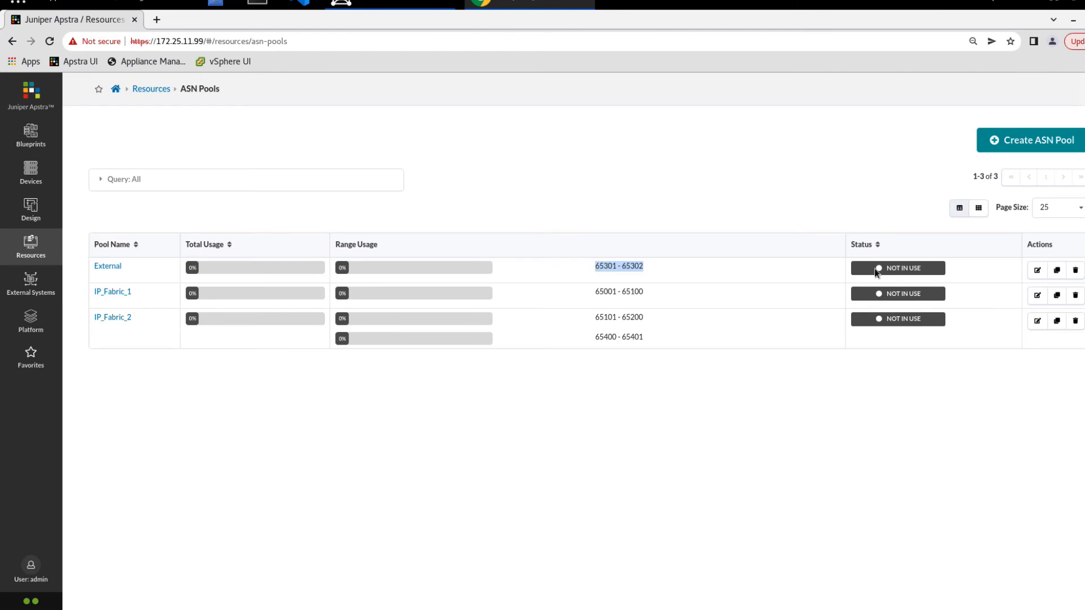
# - Filter the ASN pool list by the pool name "fabric" and clear the filter again
pyautogui.click(167, 179)
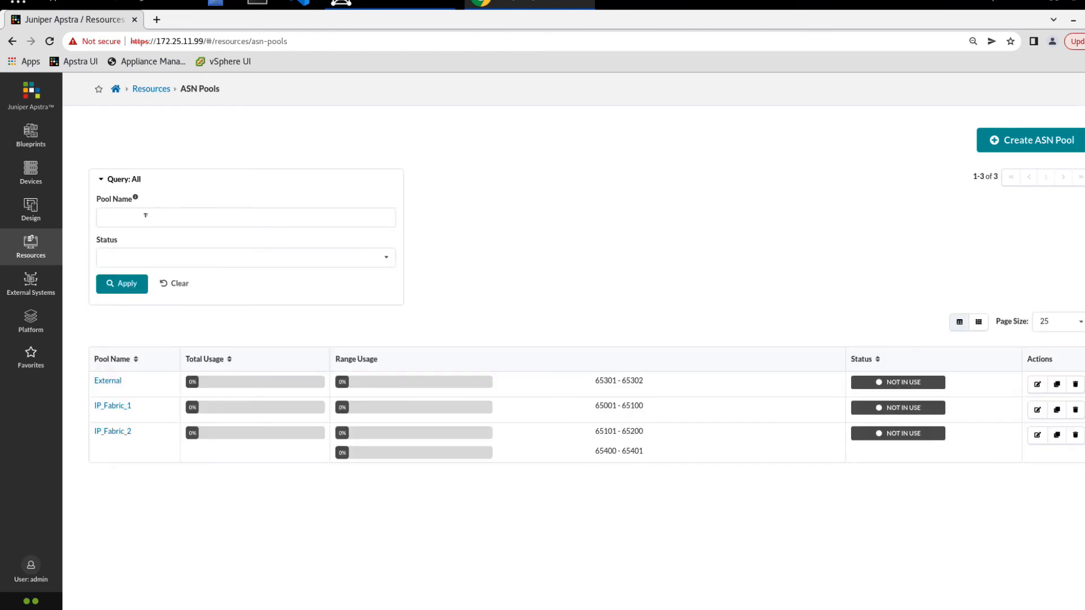
pyautogui.click(148, 254)
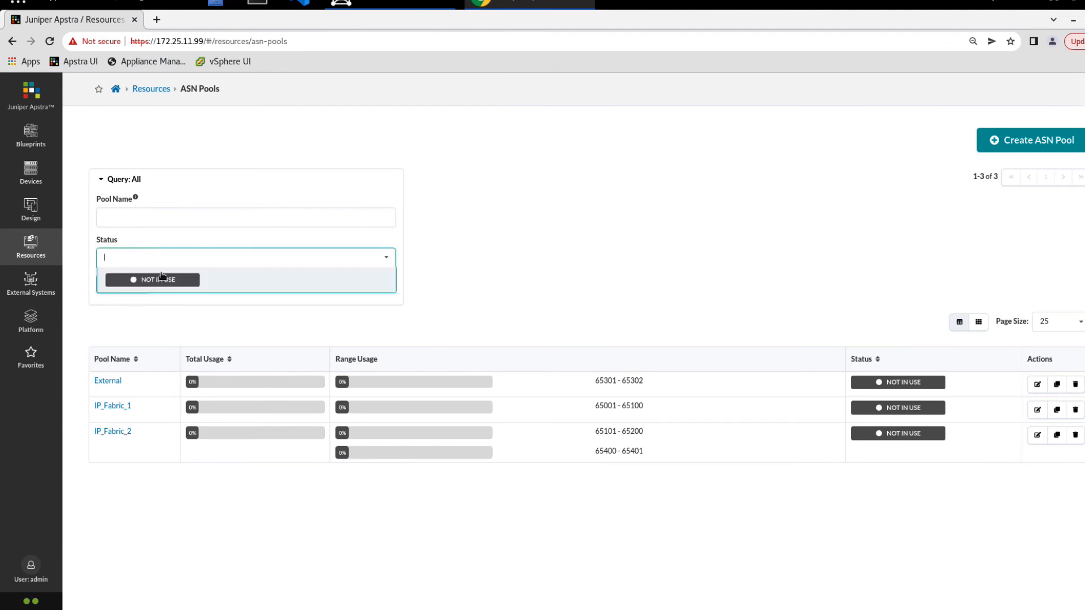
pyautogui.click(145, 218)
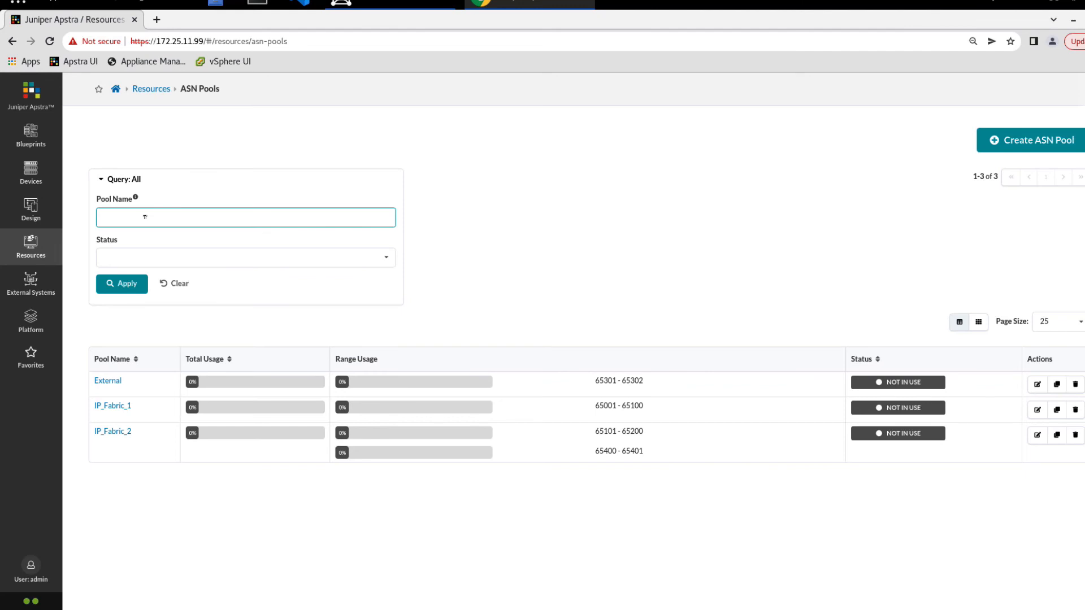
pyautogui.write('fabric')
pyautogui.click(128, 284)
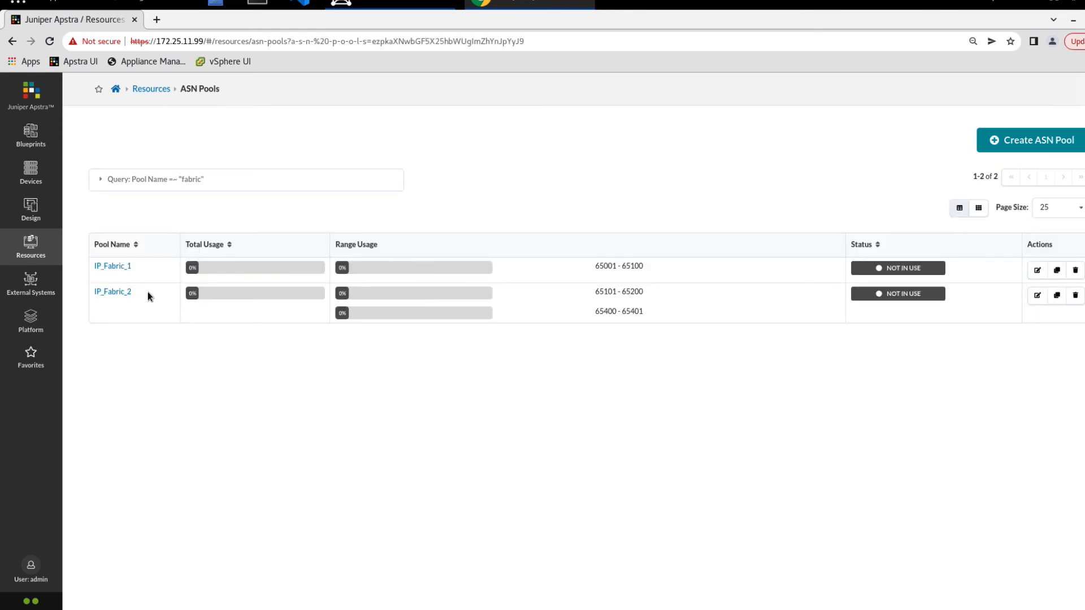
pyautogui.click(165, 178)
pyautogui.click(175, 283)
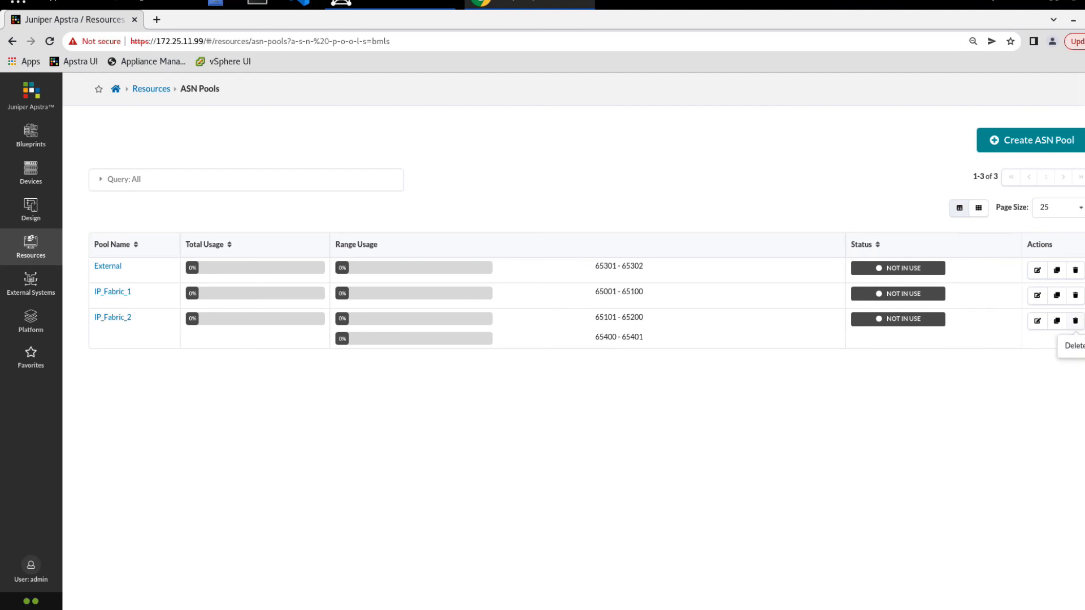
# - Delete the IP_Fabric_2, IP_Fabric_1 and External ASN pools
pyautogui.click(1071, 326)
pyautogui.click(789, 371)
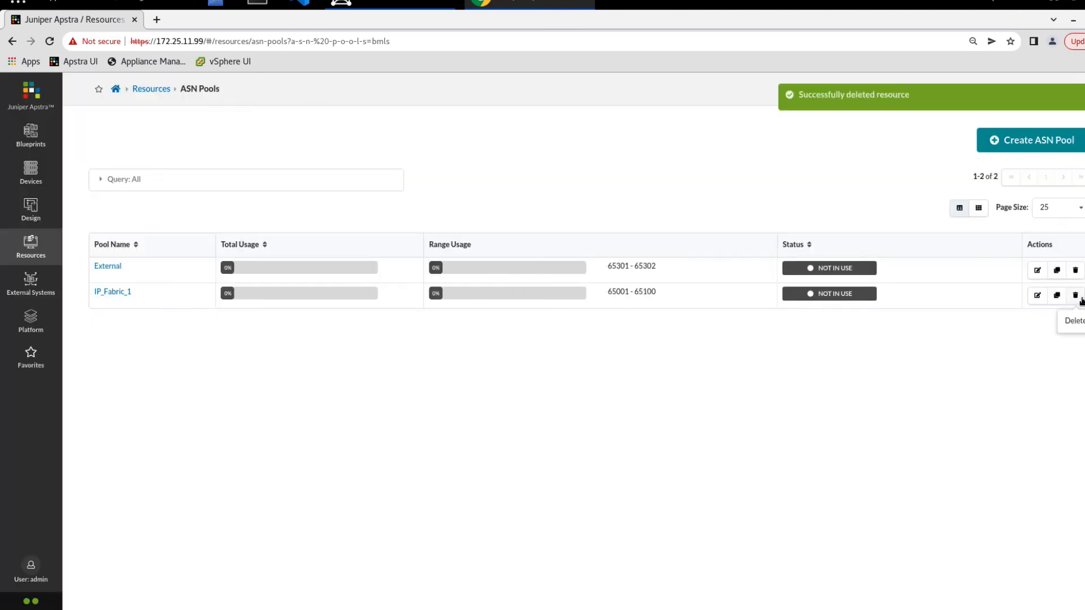
pyautogui.click(1075, 294)
pyautogui.click(794, 373)
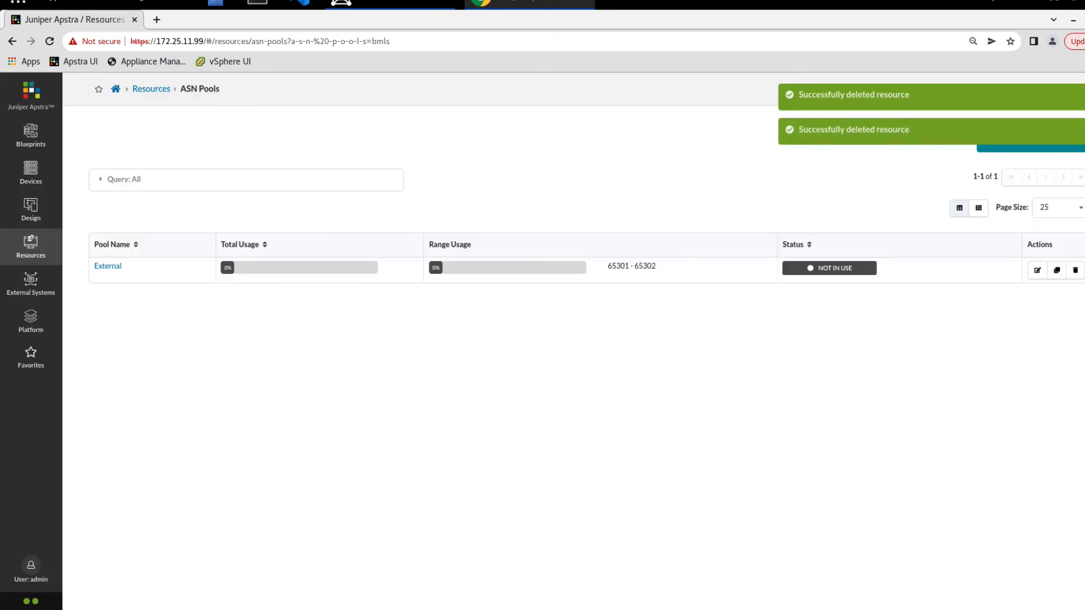
pyautogui.click(1075, 271)
pyautogui.click(784, 371)
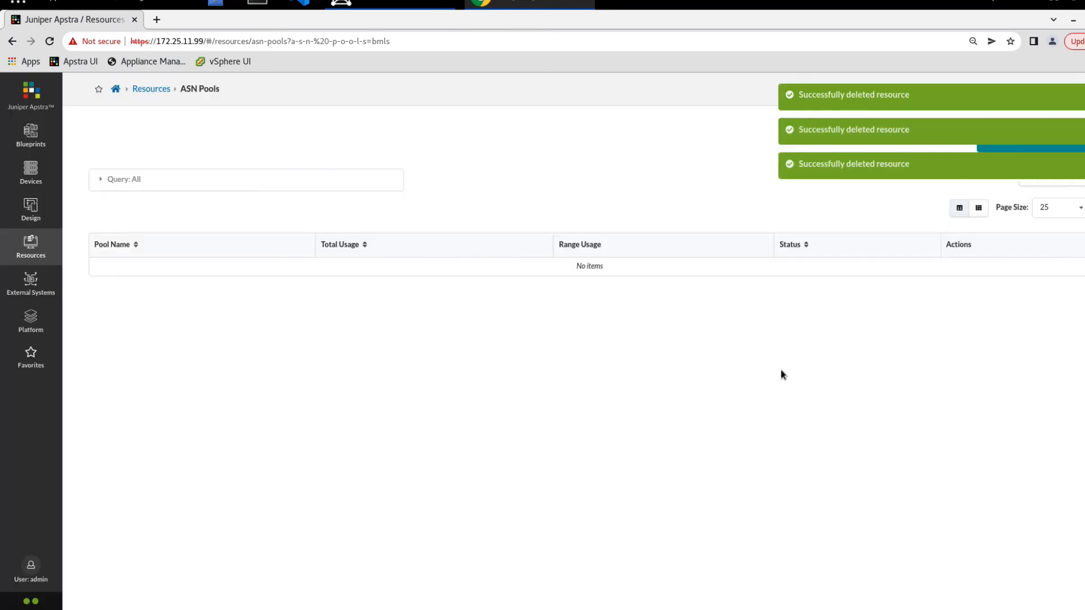